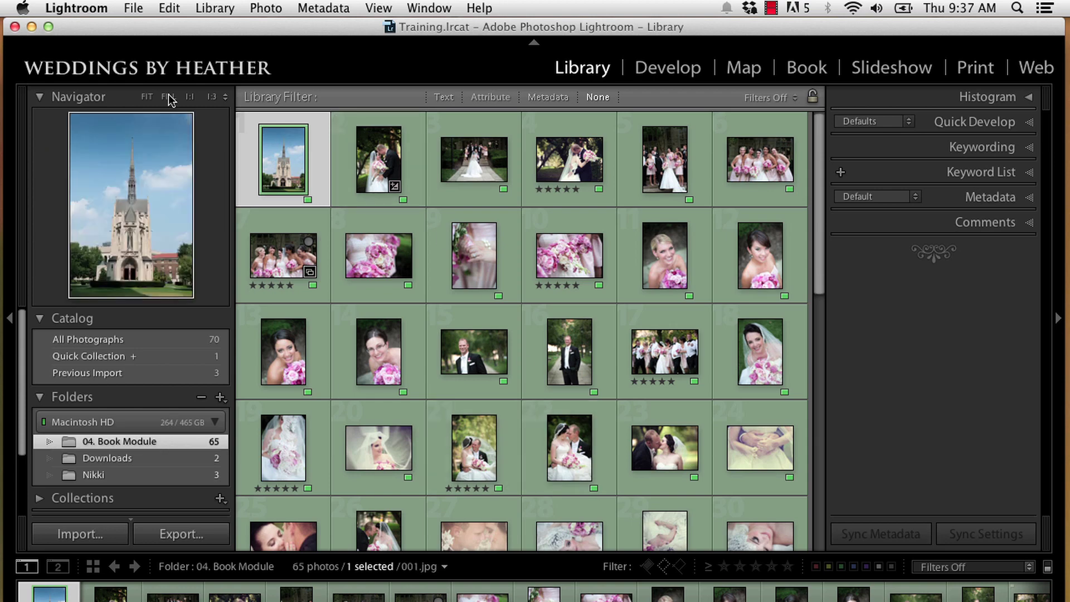
# Create a new catalog named 2015Clients in Photography Volume > 2015 Images > Clients
pyautogui.click(134, 8)
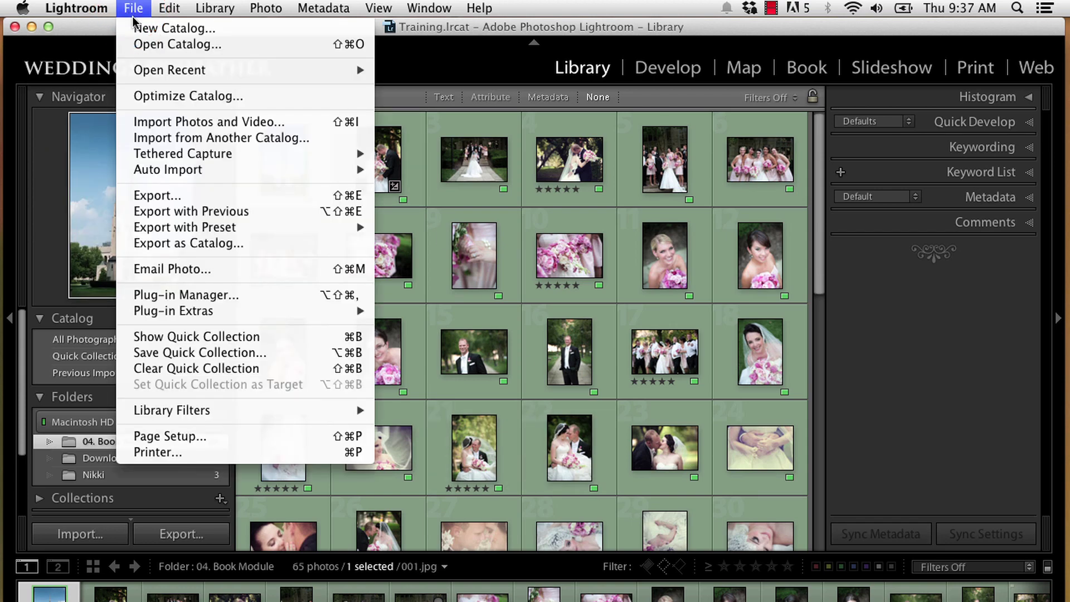
pyautogui.click(145, 29)
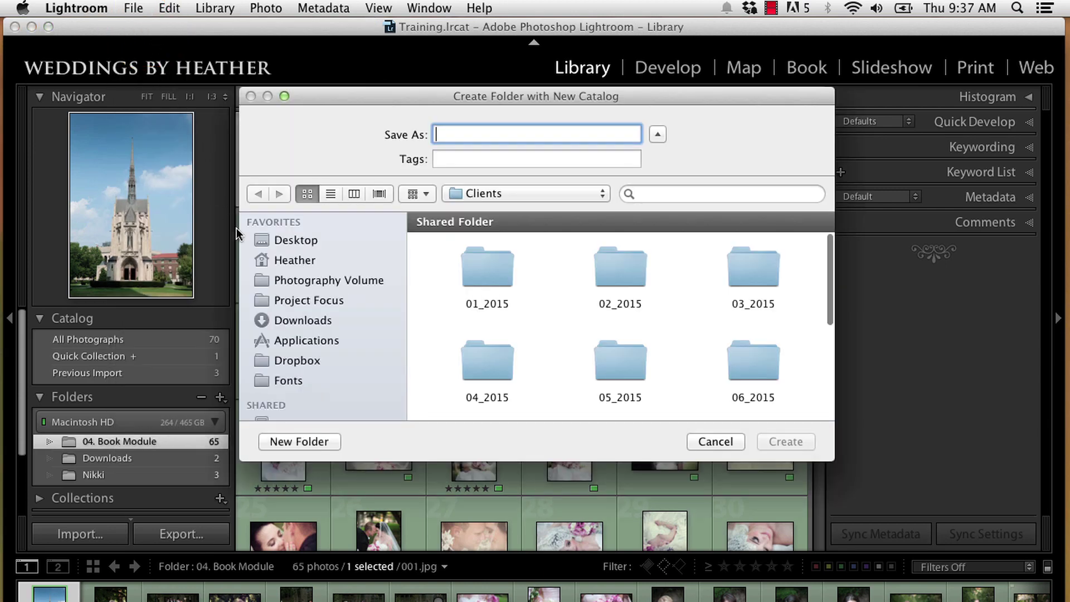
pyautogui.click(304, 281)
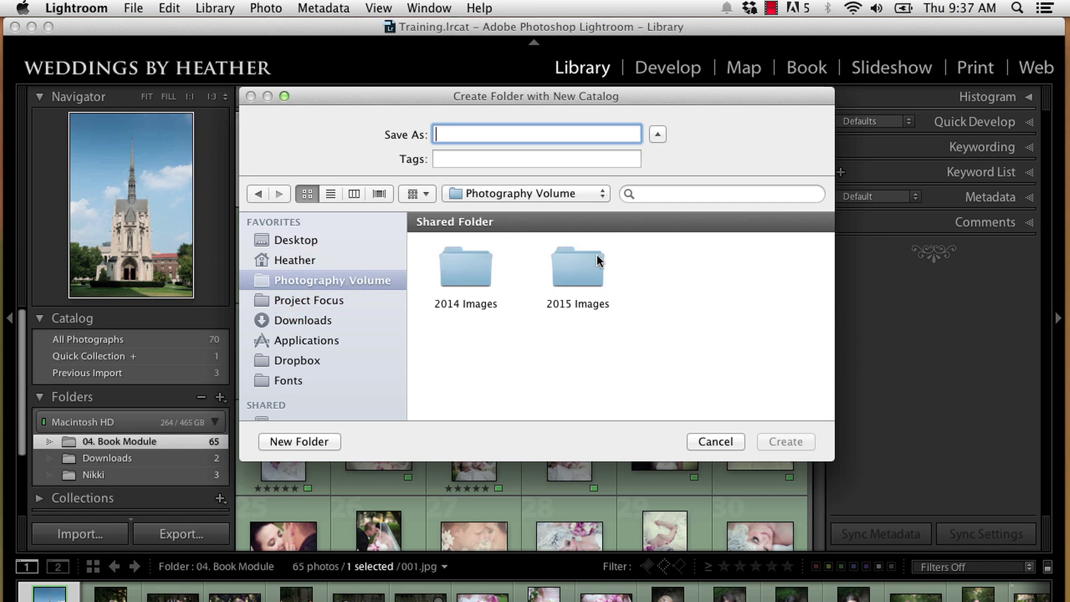
pyautogui.doubleClick(594, 262)
pyautogui.doubleClick(454, 269)
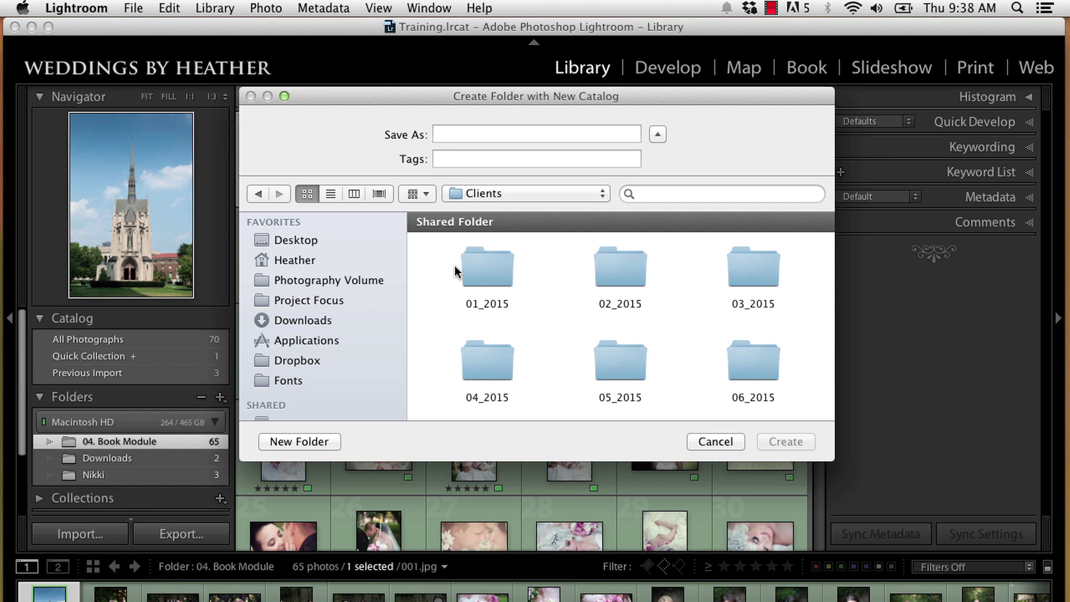
pyautogui.click(537, 136)
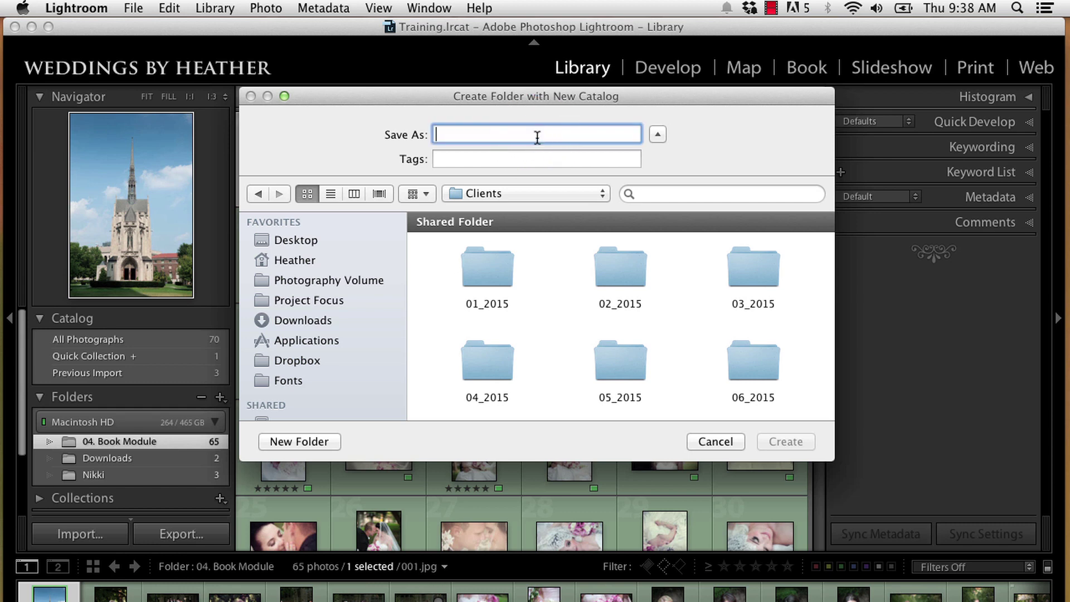
pyautogui.write('2015')
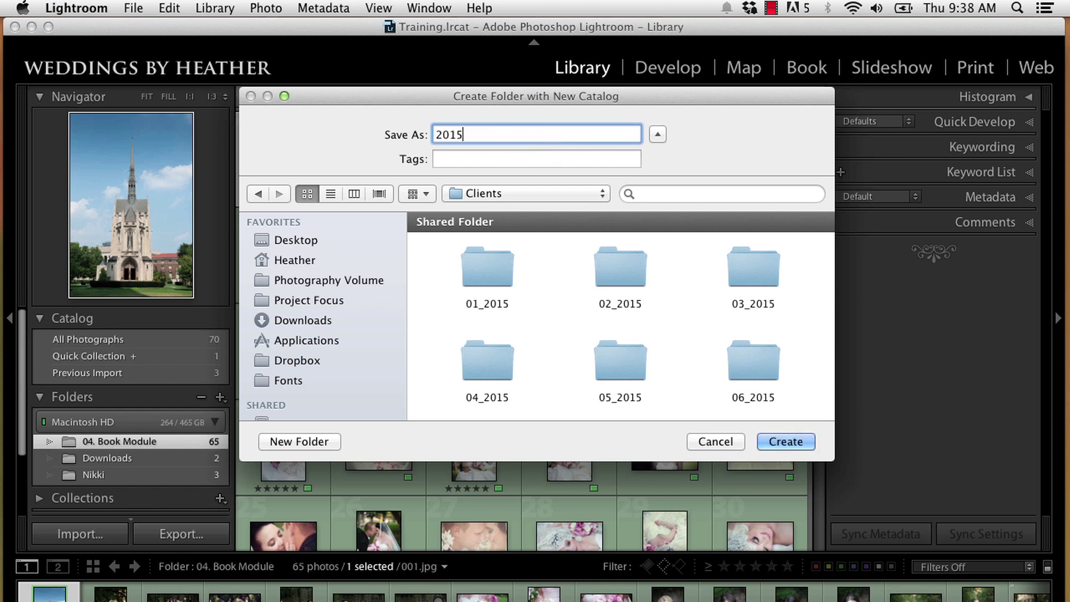
pyautogui.write('Clients')
pyautogui.press('Return')
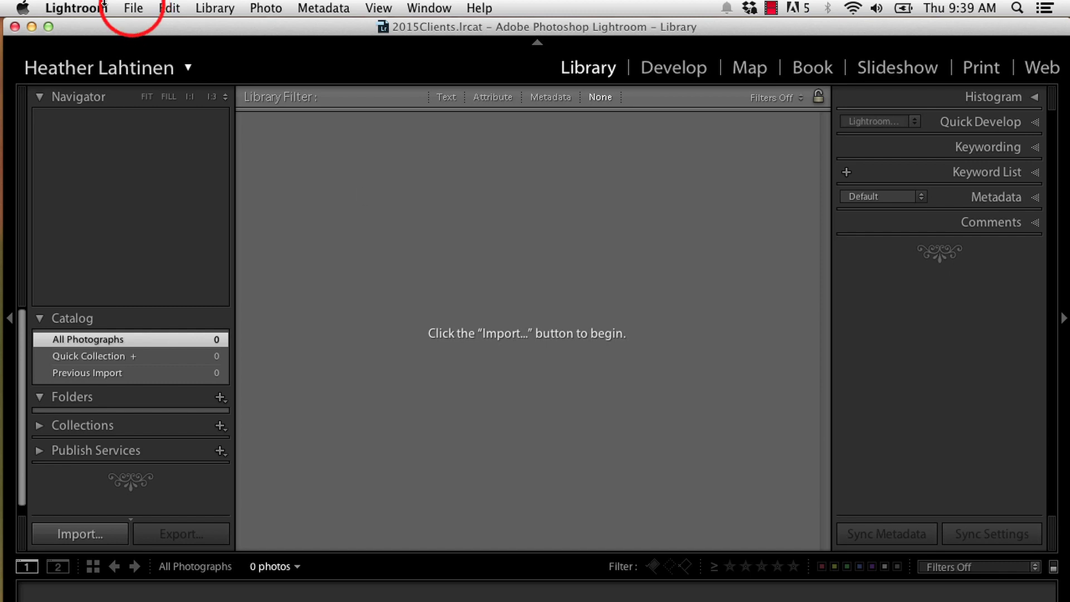
# Create a new catalog named 2015Personal in Photography Volume > 2015 Images > Personal
pyautogui.click(134, 9)
pyautogui.click(144, 28)
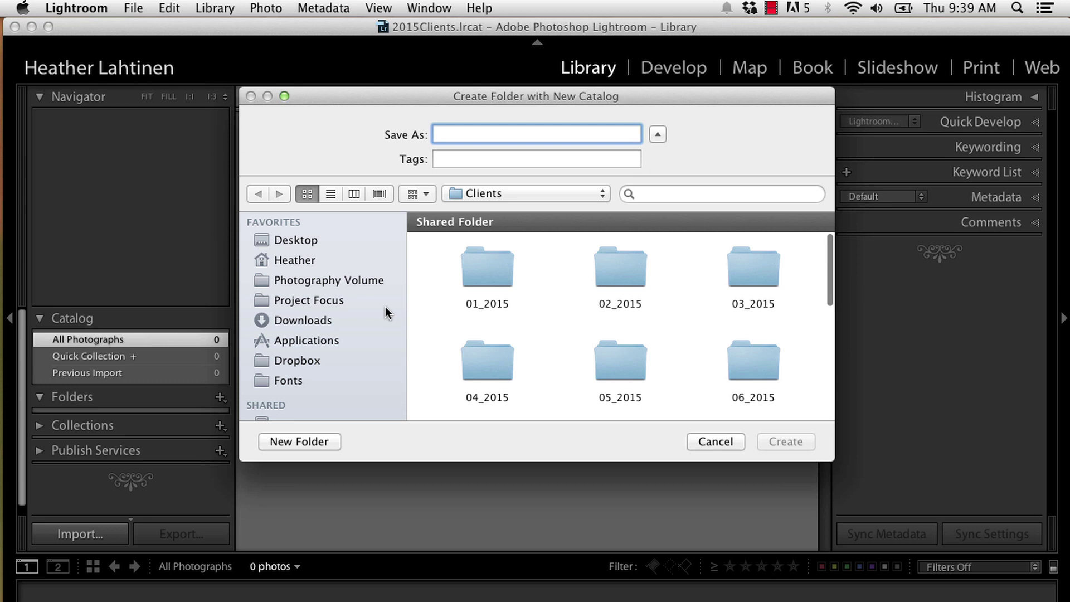
pyautogui.click(366, 280)
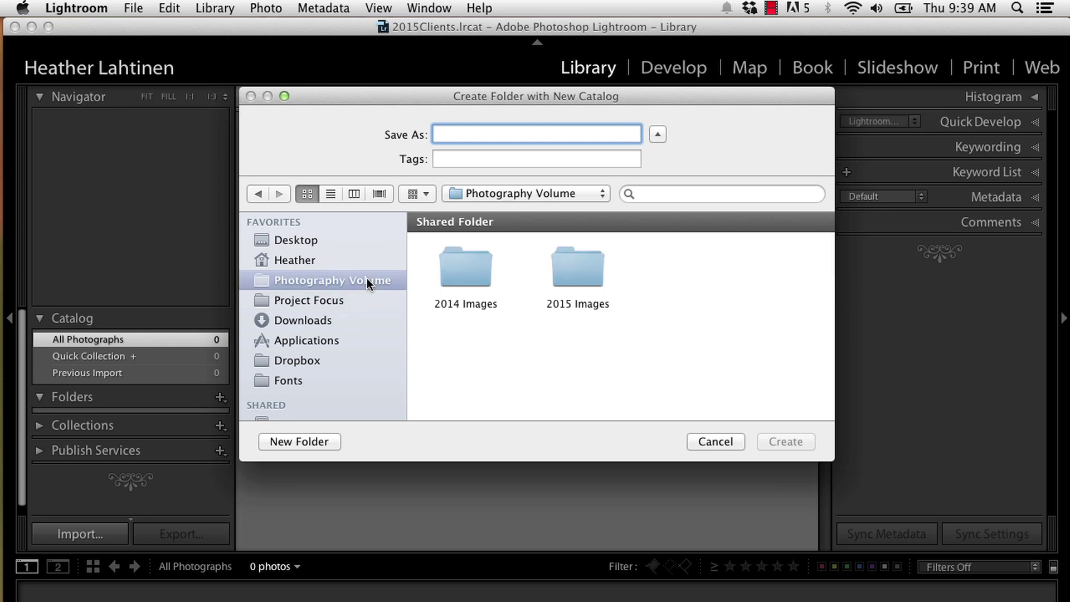
pyautogui.click(580, 271)
pyautogui.doubleClick(580, 271)
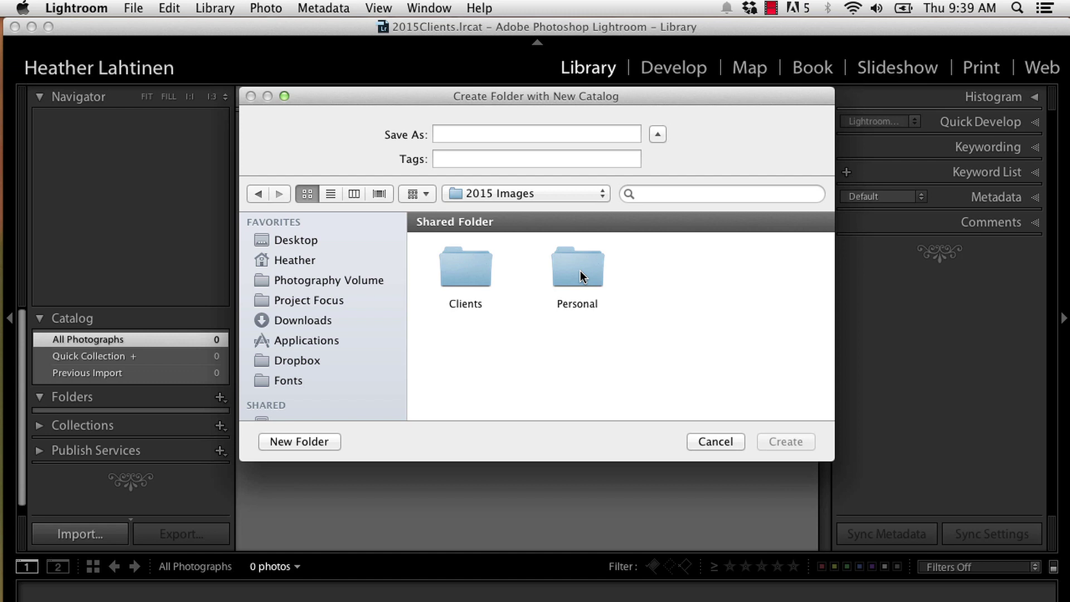
pyautogui.doubleClick(580, 271)
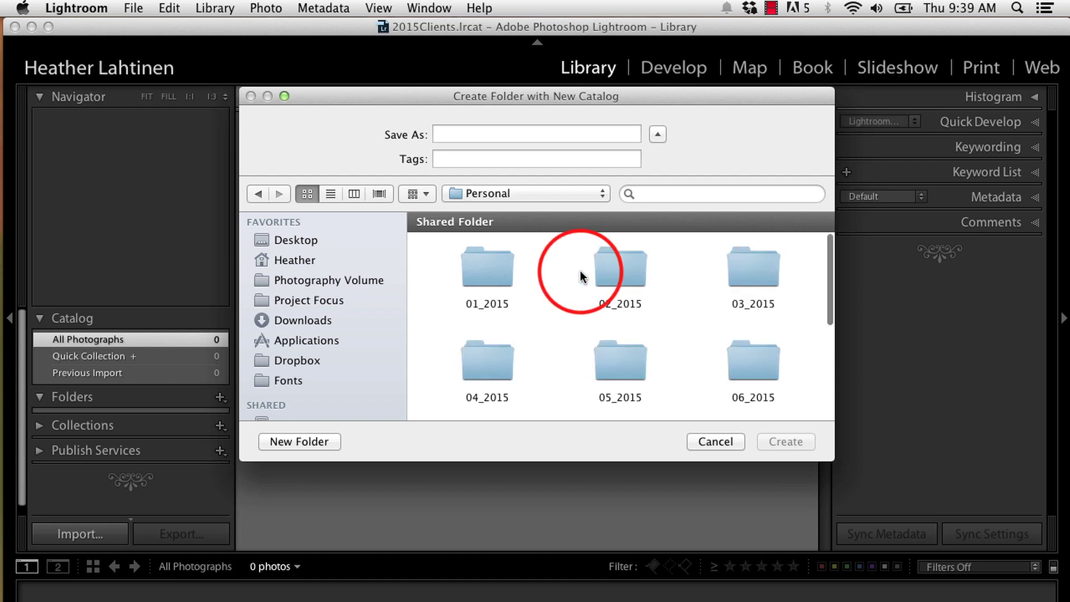
pyautogui.click(507, 137)
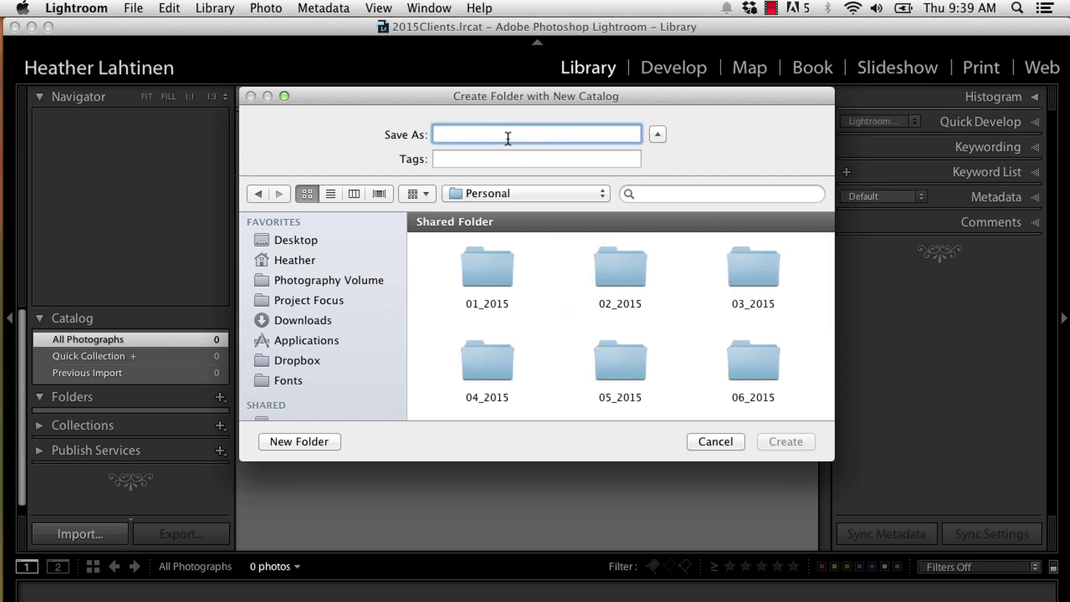
pyautogui.write('201')
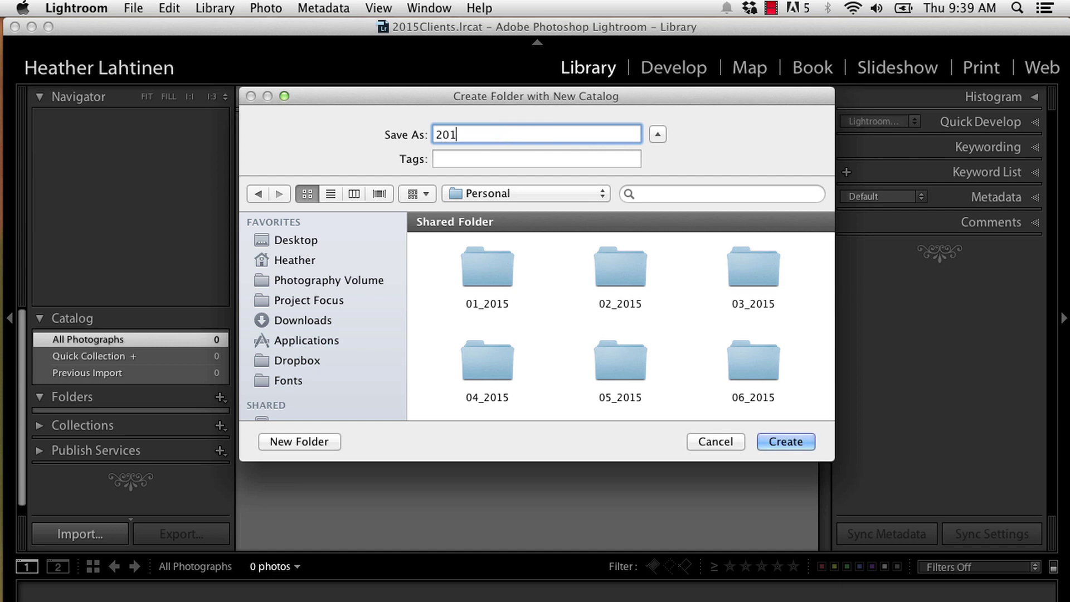
pyautogui.write('5Personal')
pyautogui.press('Return')
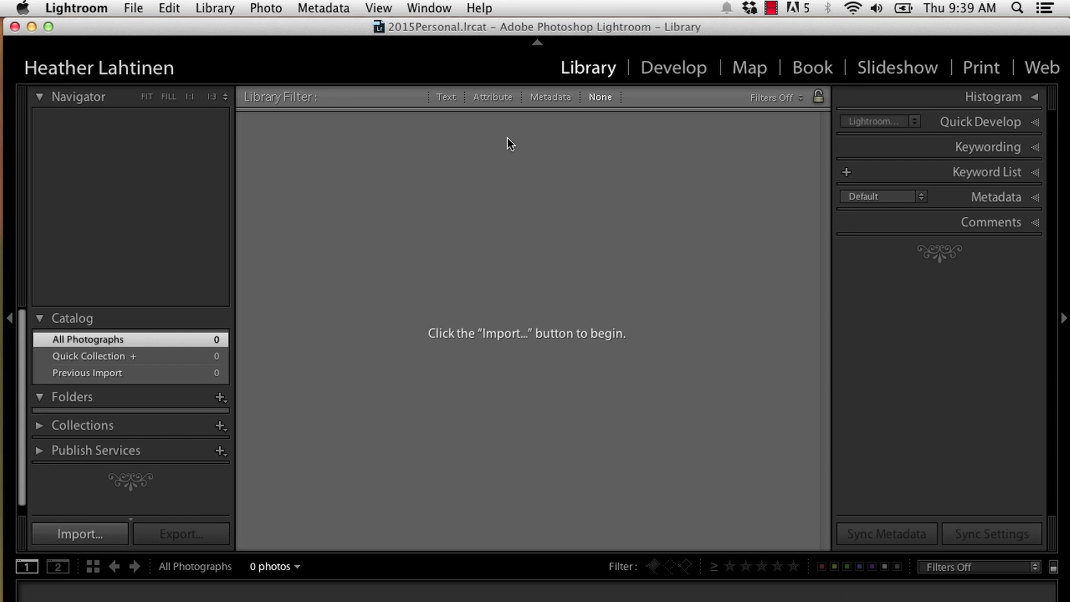
# In Finder, open 2015 Images > Clients > 2015Clients to view its catalog files
pyautogui.press('super+Tab')
pyautogui.press('super+Tab')
pyautogui.press('super+Tab')
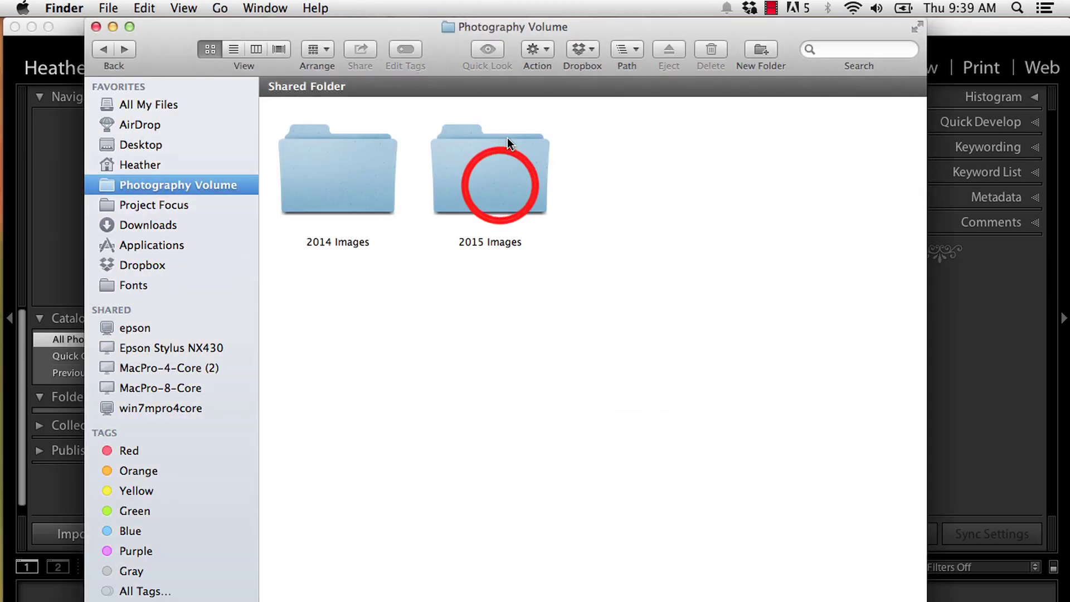
pyautogui.click(500, 185)
pyautogui.doubleClick(500, 185)
pyautogui.click(327, 176)
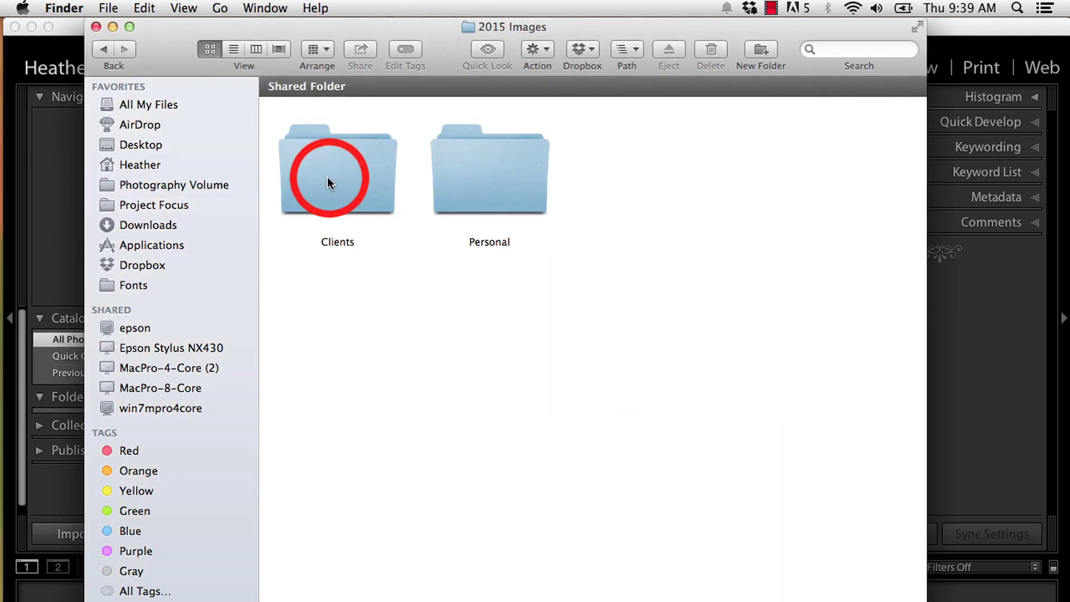
pyautogui.click(329, 176)
pyautogui.doubleClick(329, 179)
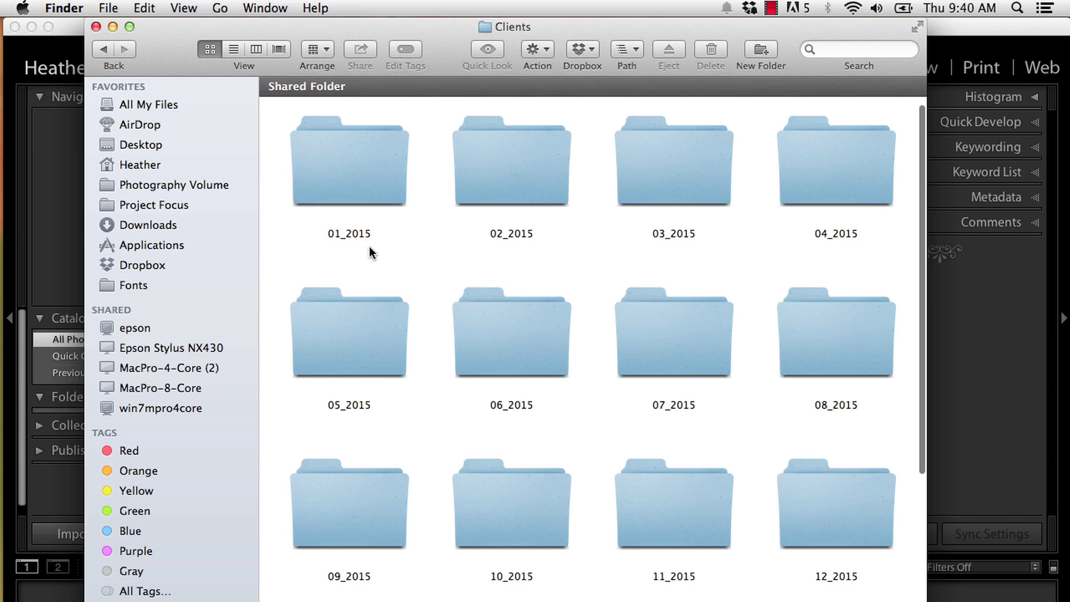
pyautogui.scroll(-3, 375, 283)
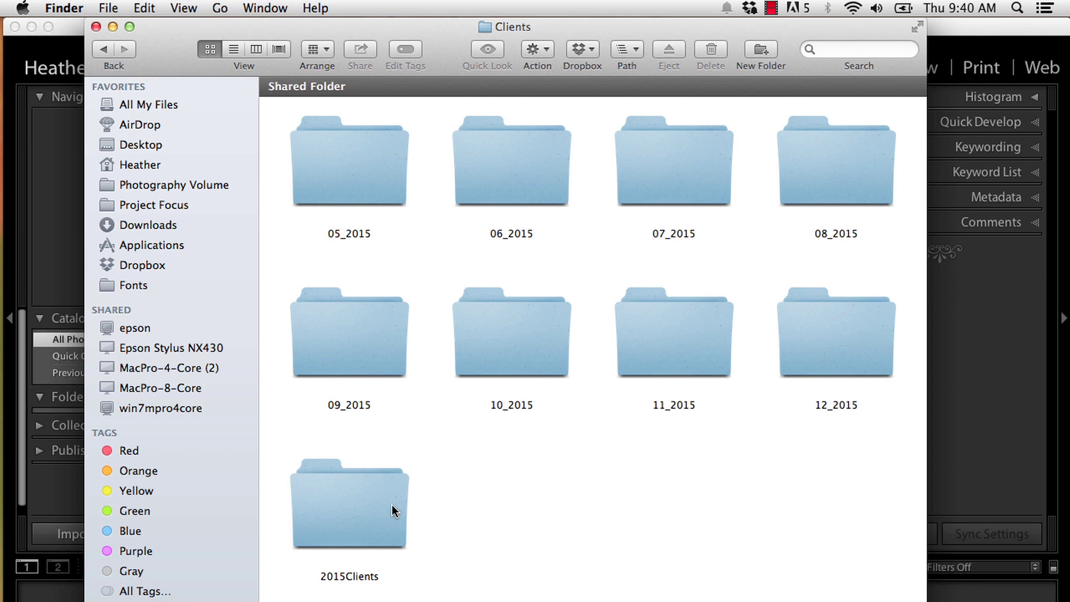
pyautogui.click(392, 503)
pyautogui.doubleClick(392, 505)
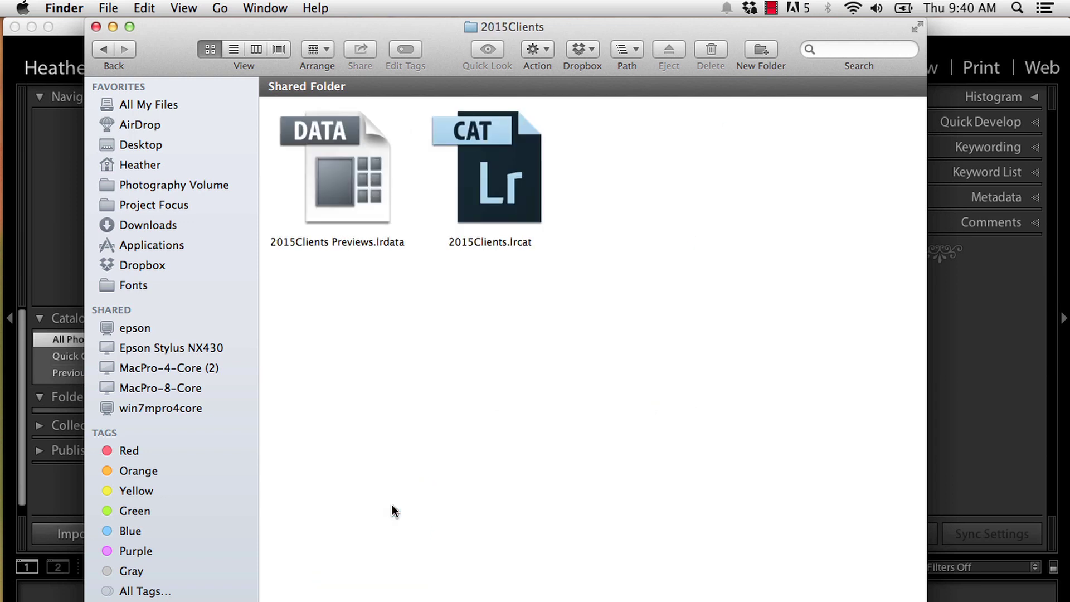
# Go back and open Personal > 2015Personal to view its catalog files
pyautogui.click(104, 49)
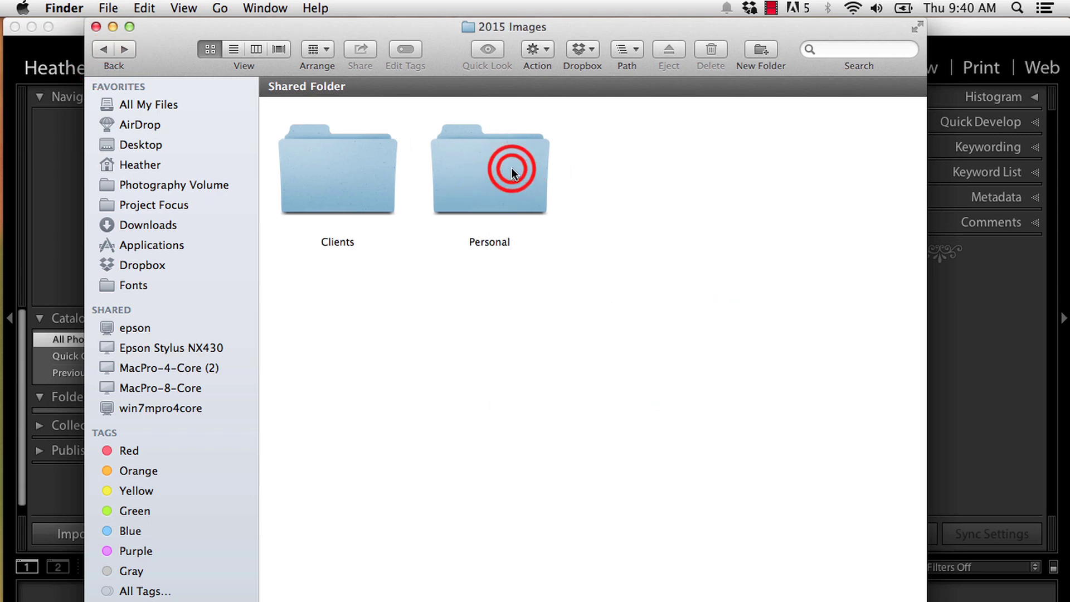
pyautogui.doubleClick(512, 168)
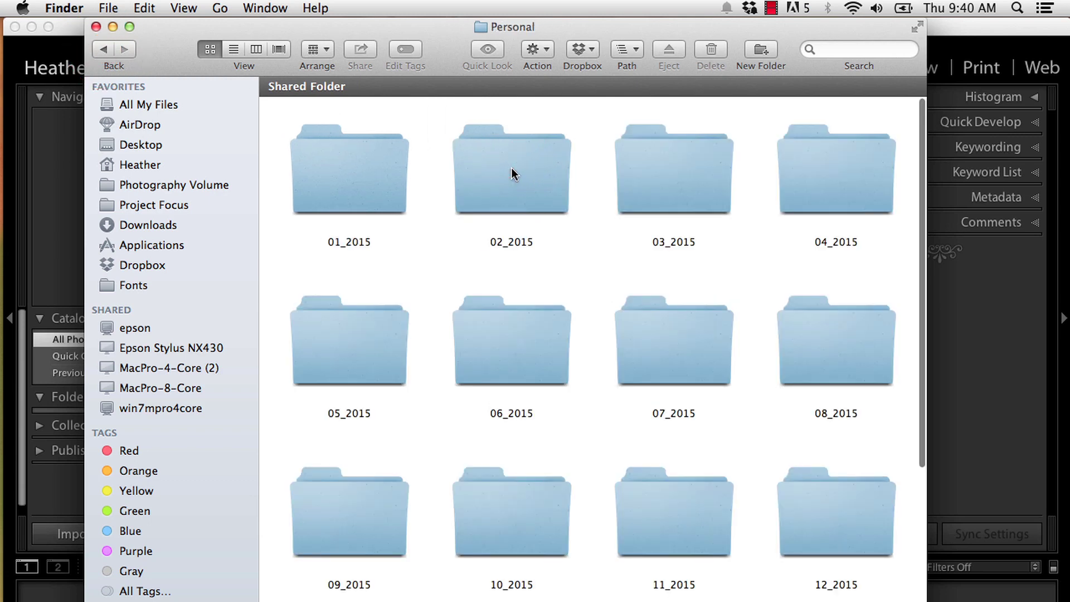
pyautogui.scroll(-3, 521, 277)
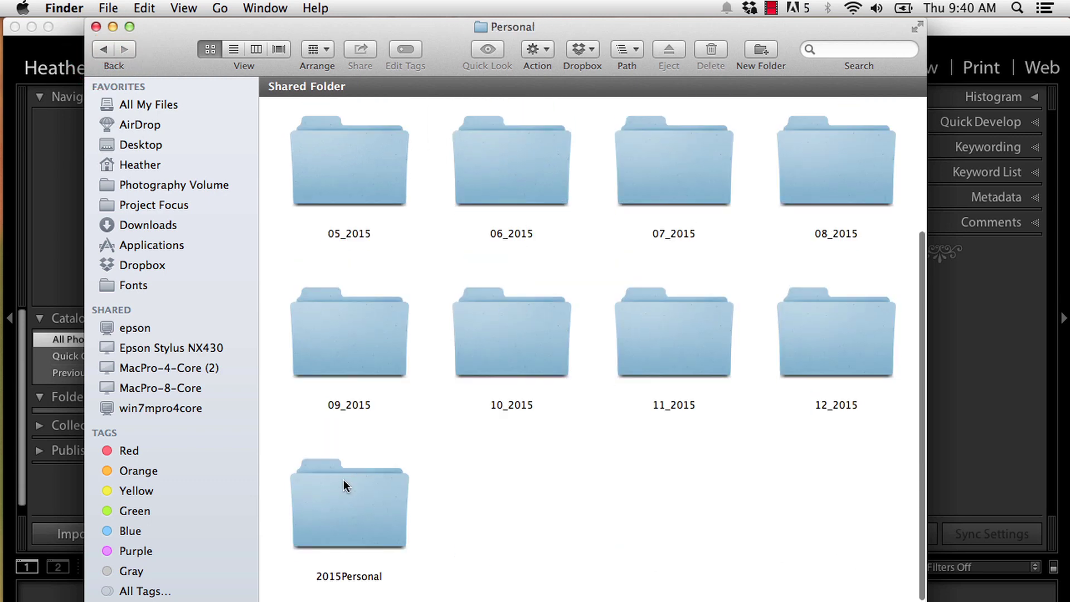
pyautogui.doubleClick(347, 494)
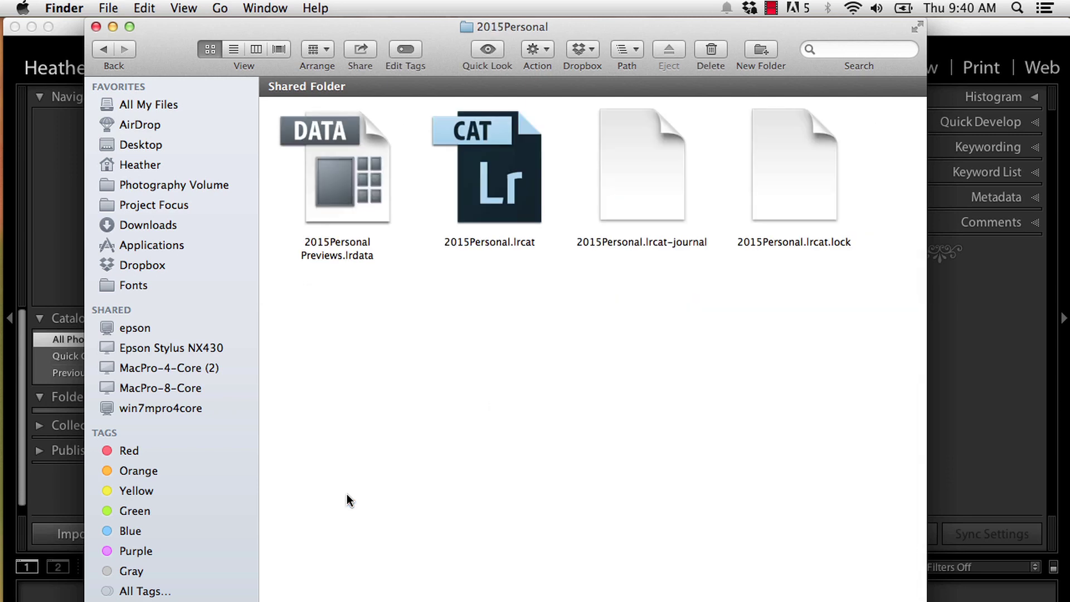